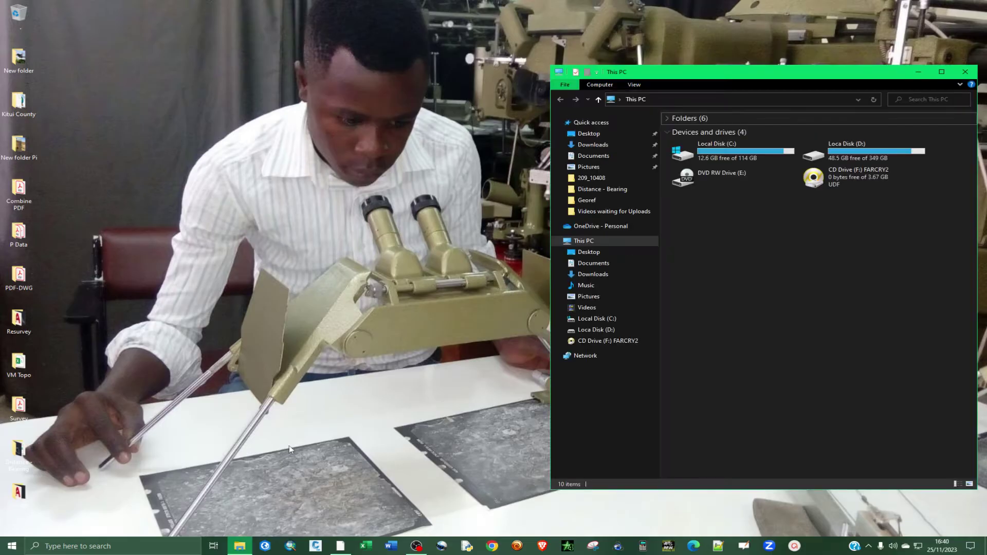
Move the This PC window from the right side of the screen to the left
drag(829, 75, 453, 50)
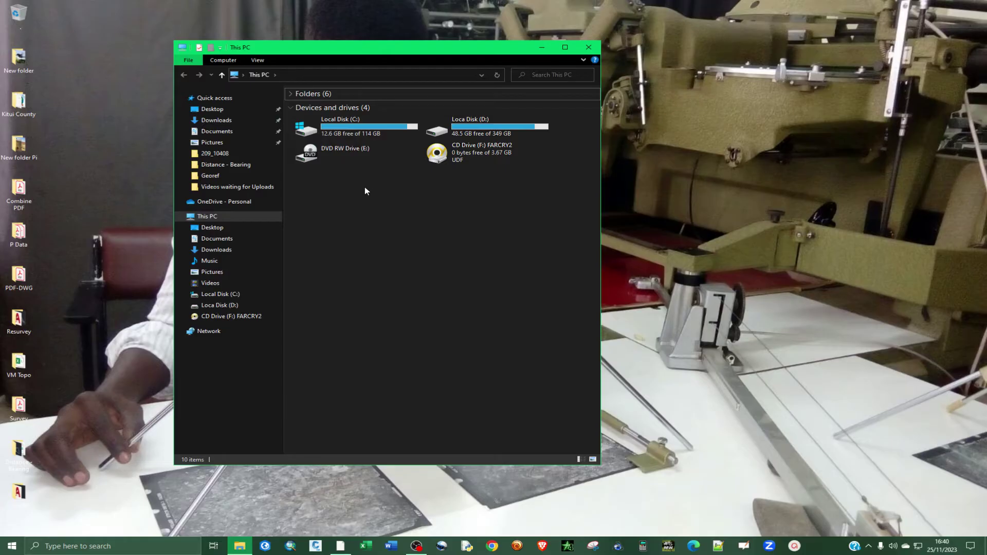
Browse to C:\Program Files\Google\Google Earth Pro\client in a maximised window and launch repair_tool.exe
double_click(350, 129)
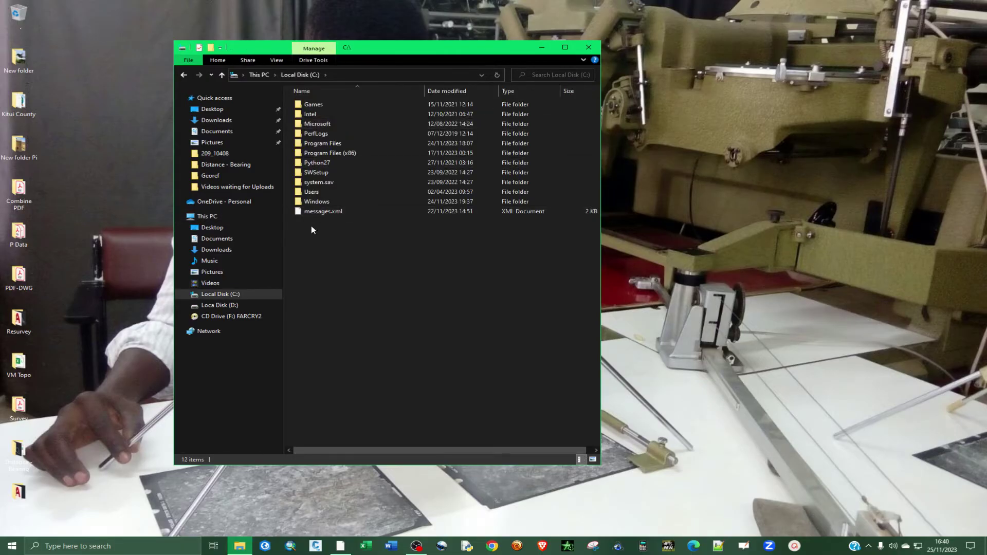
double_click(324, 145)
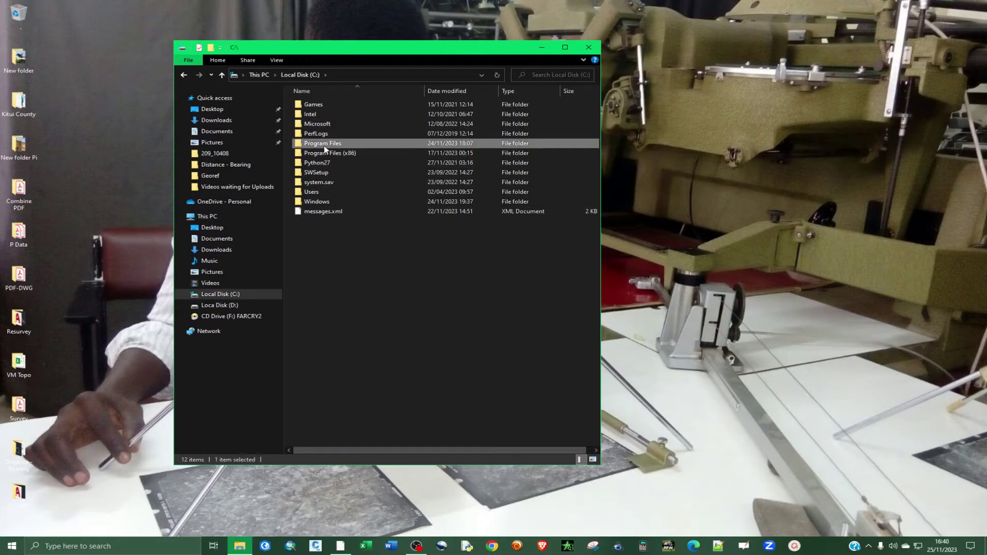
click(565, 47)
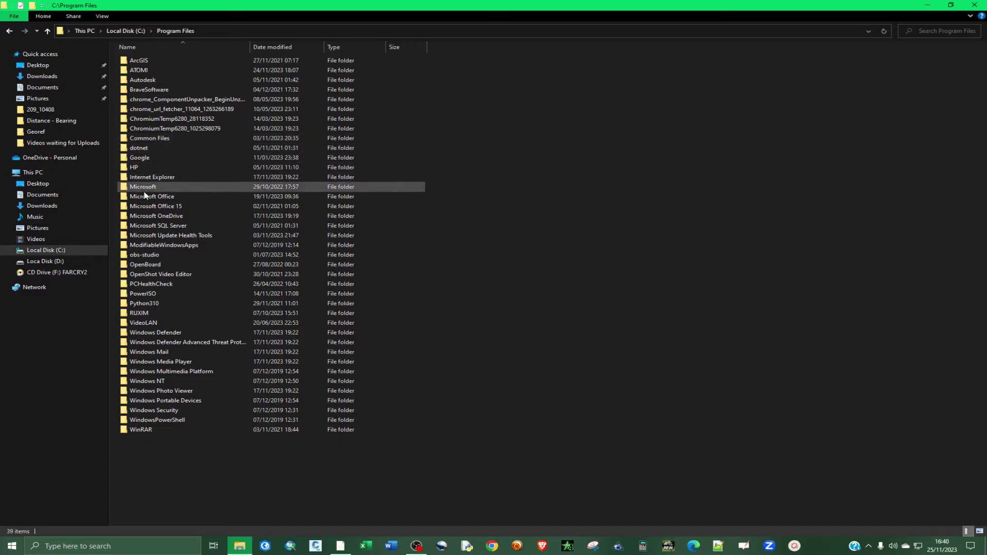
double_click(149, 159)
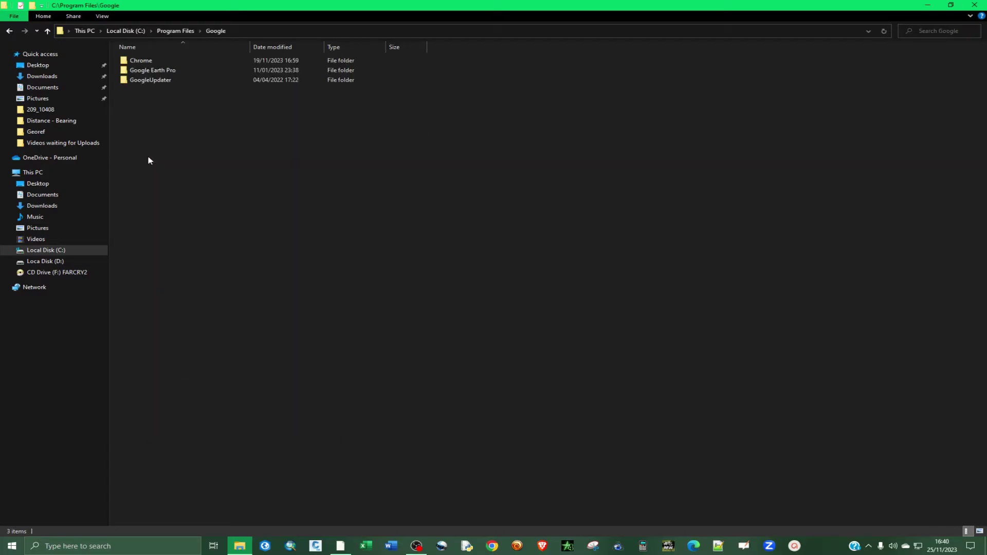
double_click(173, 72)
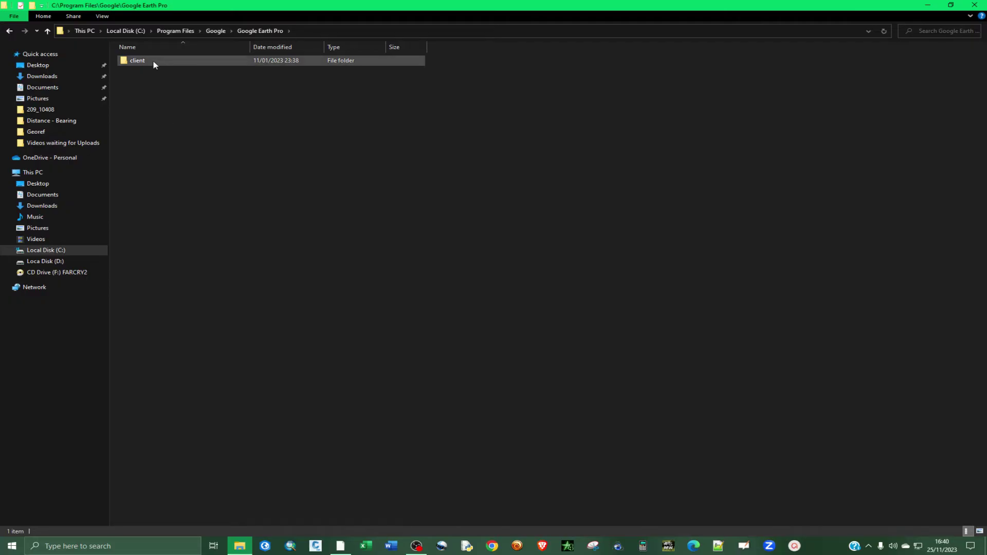
double_click(153, 62)
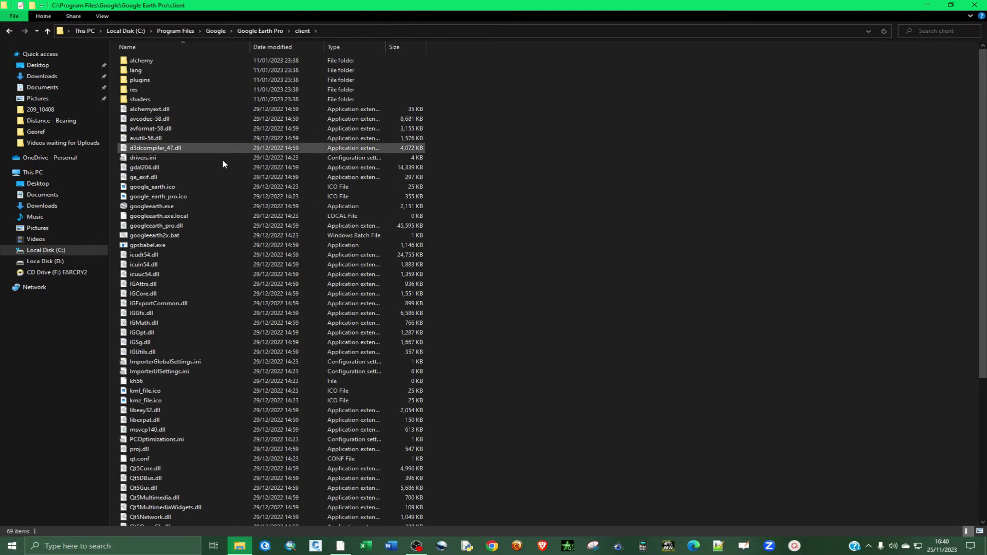
scroll(230, 187, down, 7)
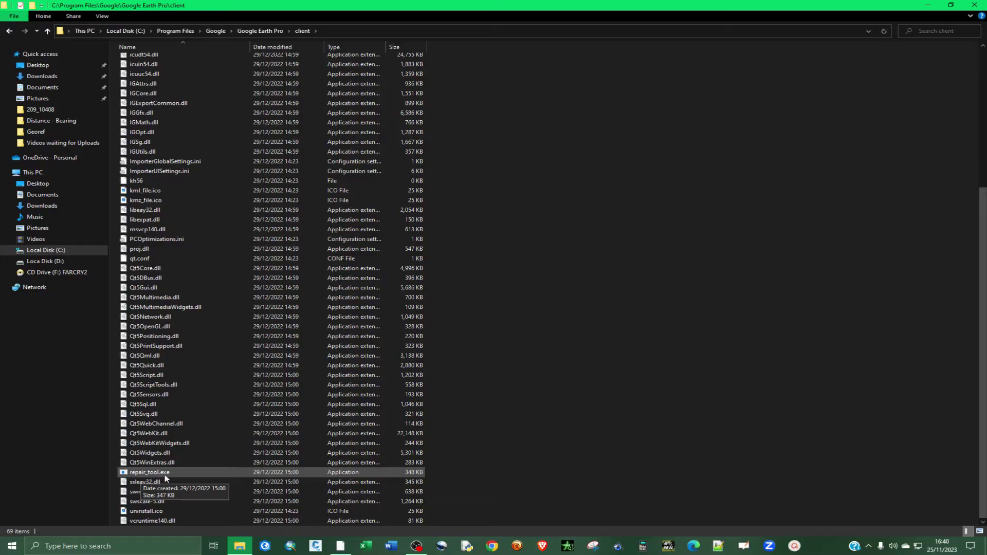
double_click(170, 474)
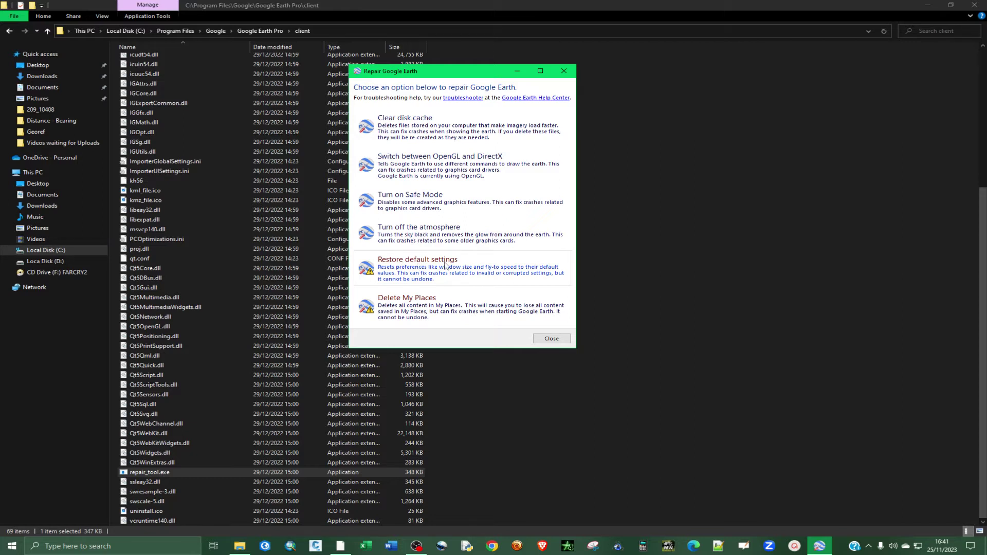
Try Restore default settings, close Google Earth Pro, and retry; both attempts fail with errors
click(409, 270)
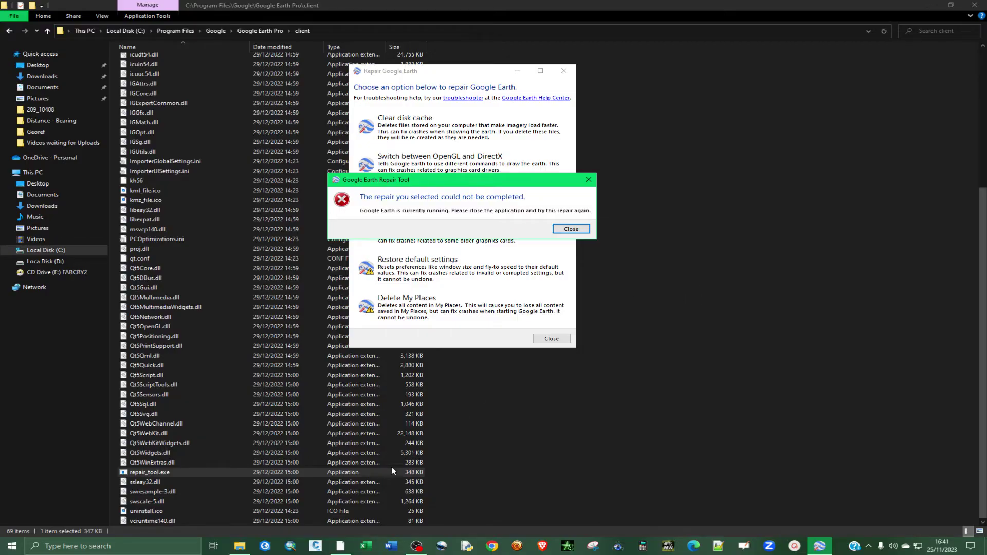
click(570, 229)
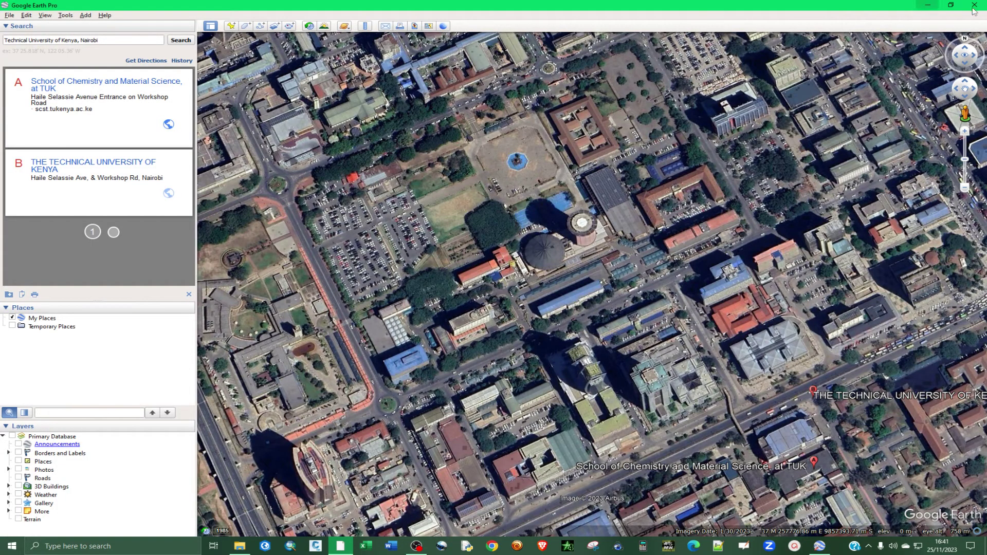
click(974, 4)
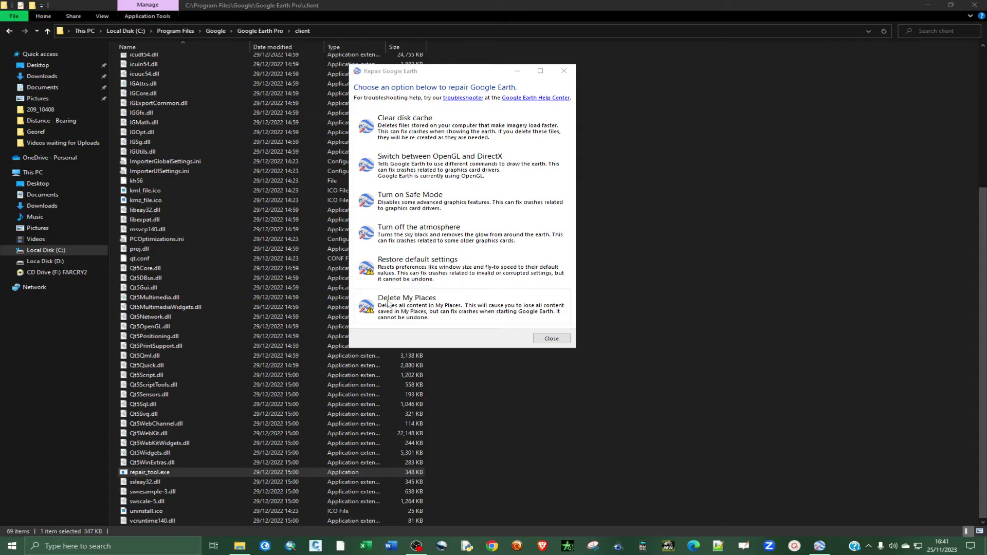
click(398, 270)
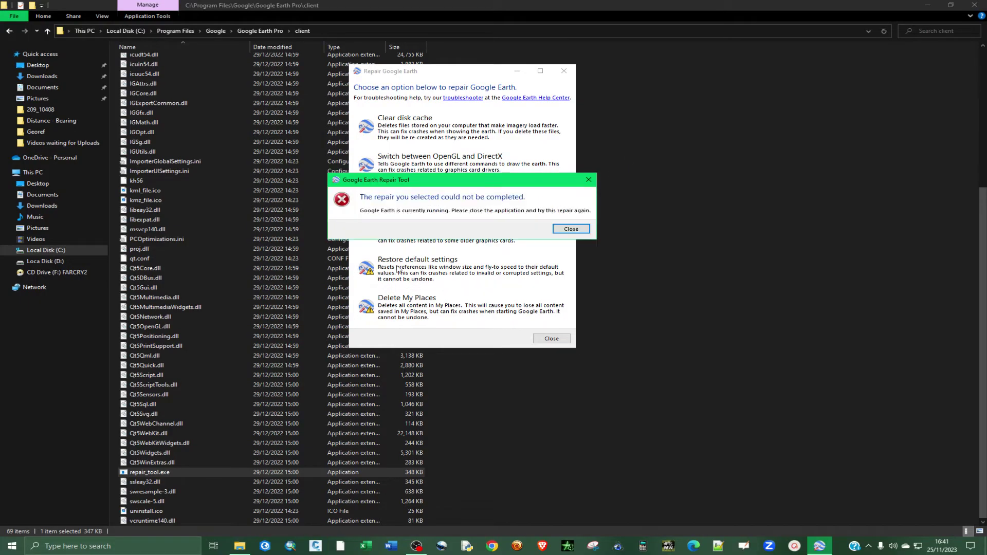
click(555, 230)
End the Google Crash Handler and Google Chrome processes in Task Manager
right_click(845, 541)
click(855, 495)
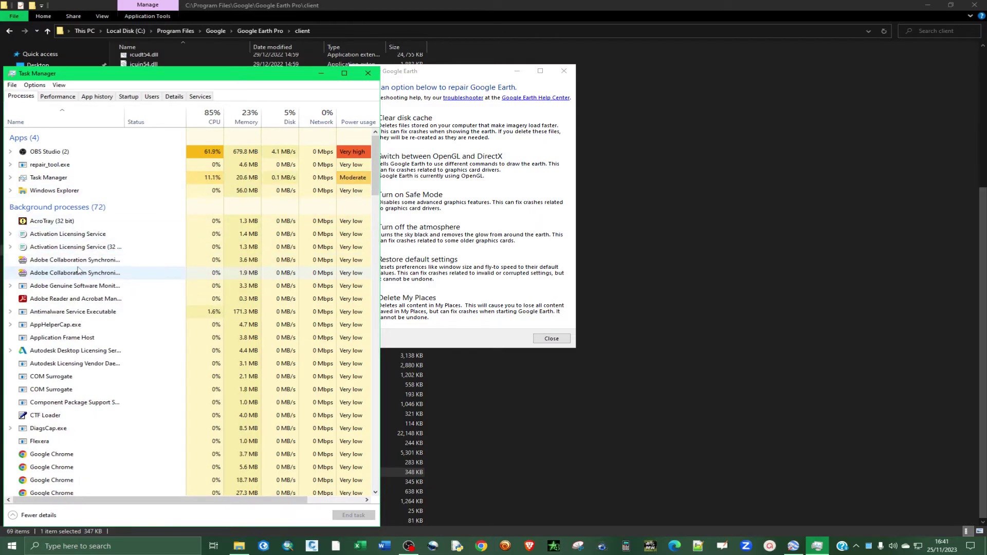
scroll(67, 298, down, 2)
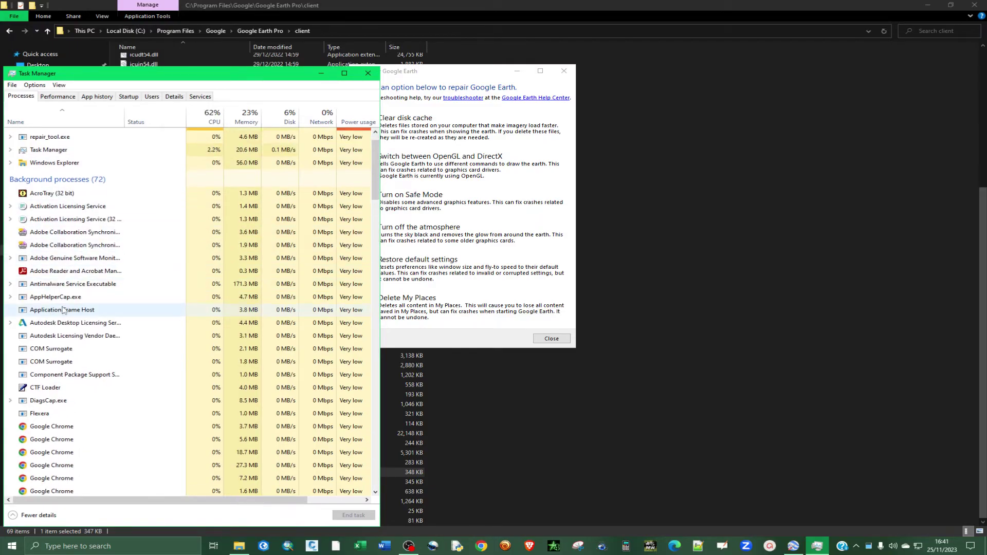
scroll(61, 319, down, 4)
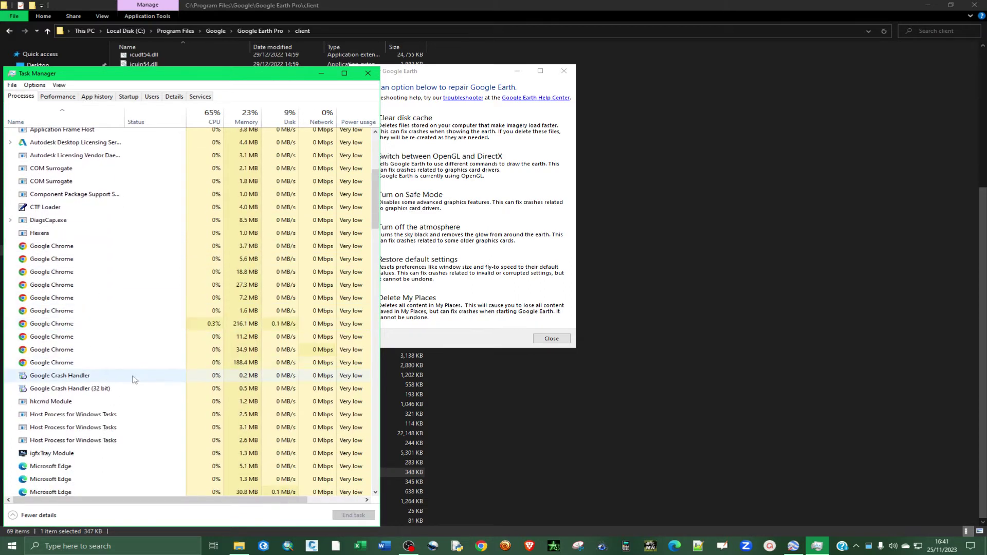
scroll(131, 378, down, 1)
scroll(129, 376, down, 1)
click(58, 323)
click(355, 515)
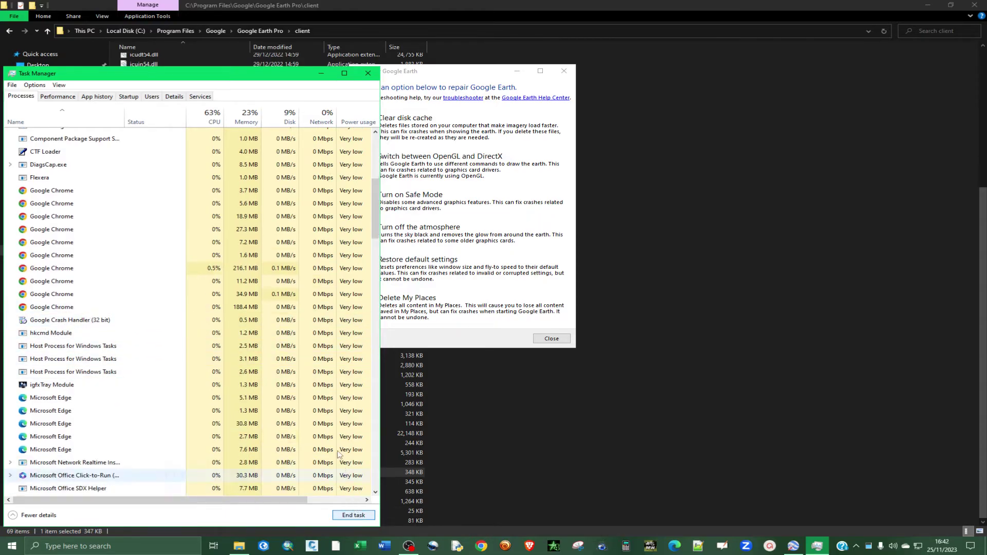
click(353, 515)
Restore Google Earth's default settings in the repair tool, confirming the Reset
click(368, 73)
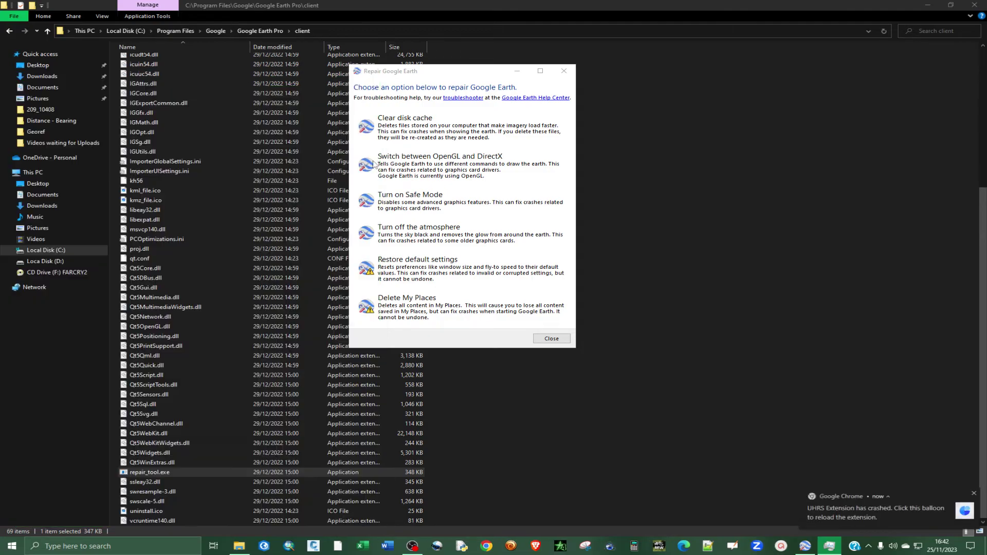
click(417, 272)
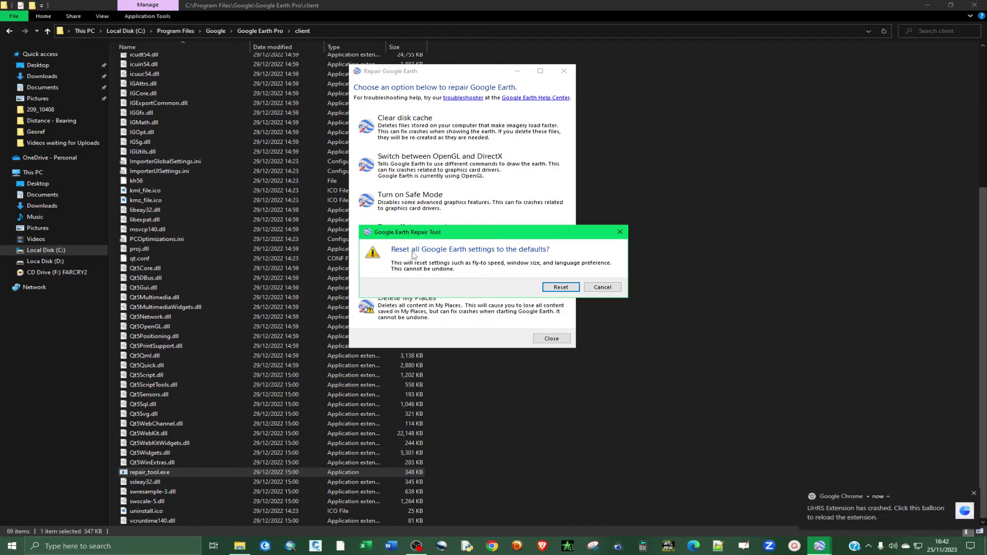
click(561, 287)
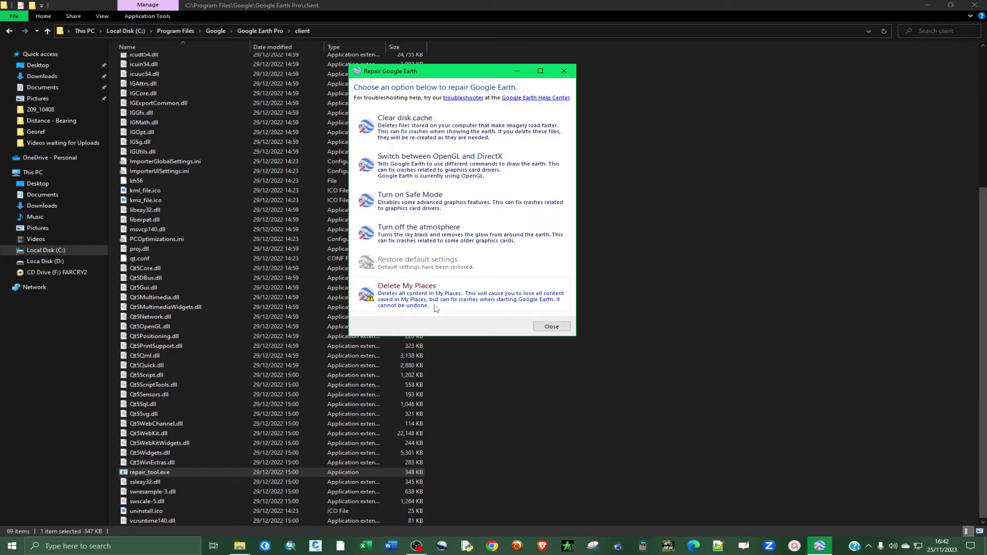
Delete everything in My Places, then close the repair tool and the program folder window
click(404, 300)
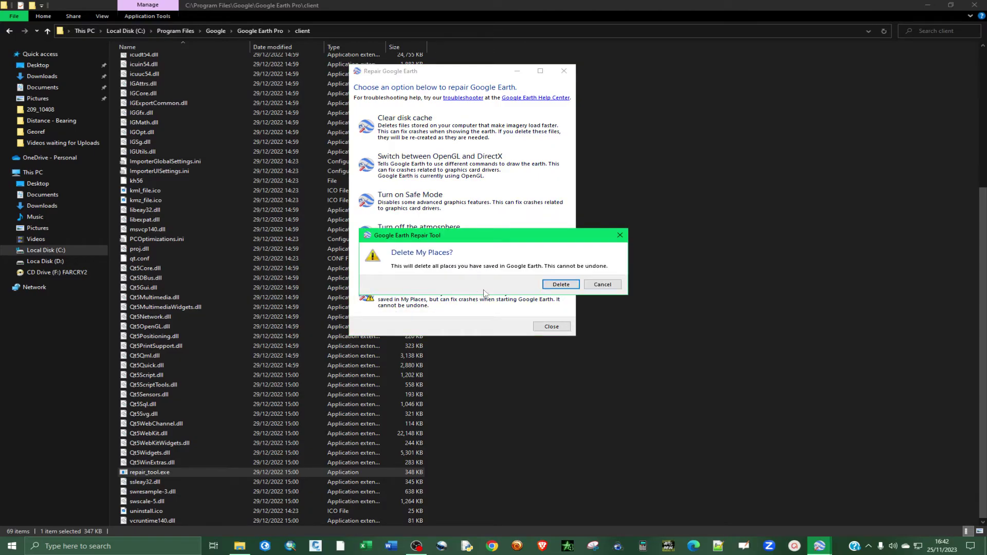
click(554, 285)
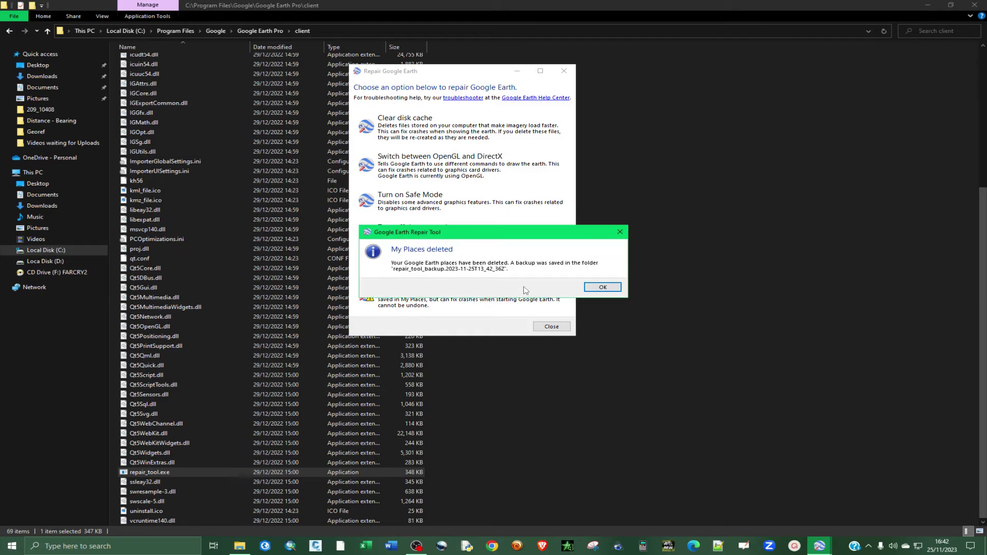
click(602, 288)
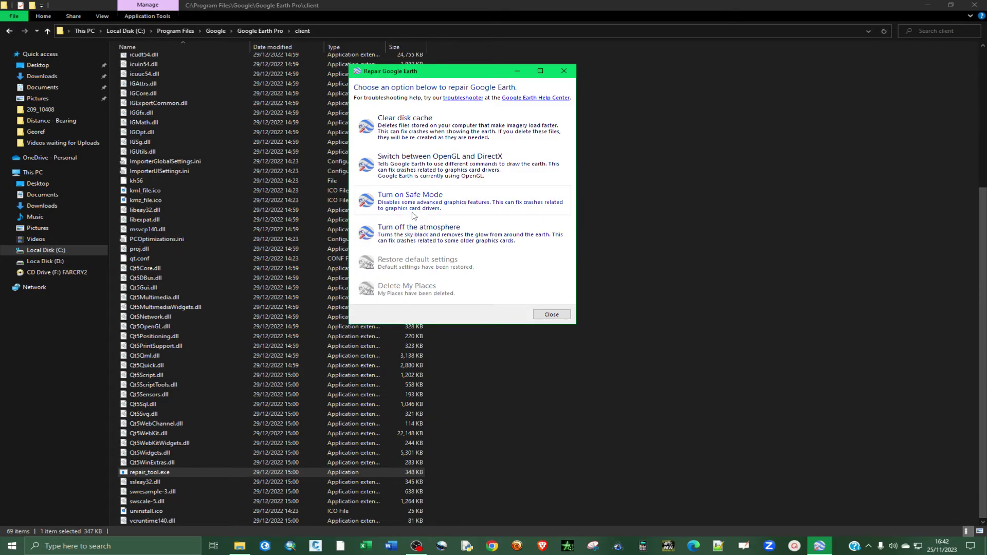
click(550, 315)
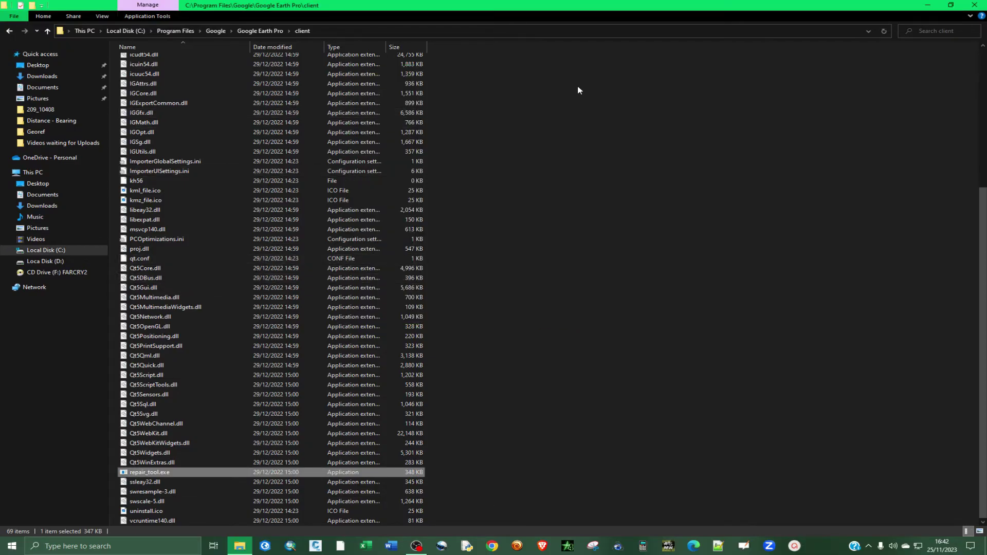
click(974, 5)
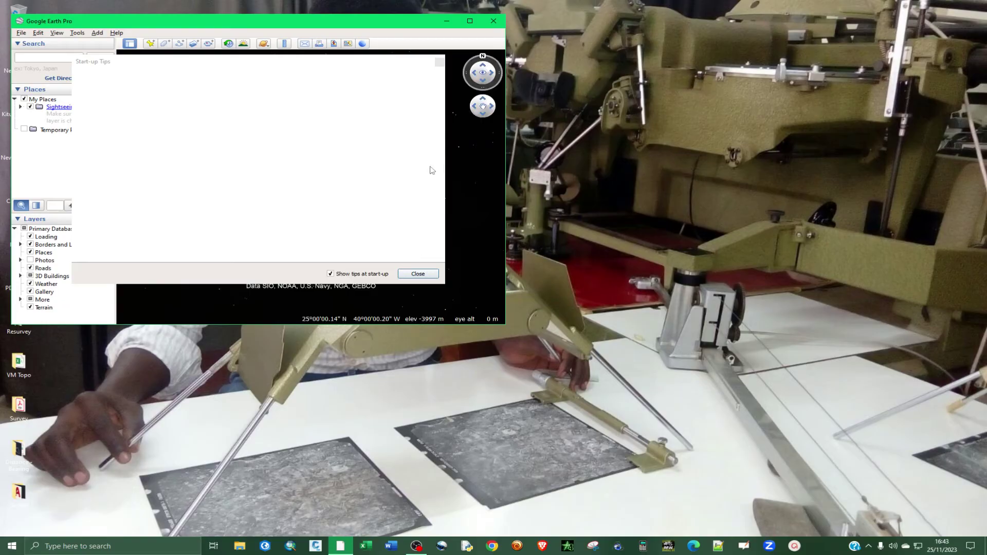
Dismiss start-up tips, maximise, and turn off Announcements, Borders and Labels, Places, Roads, Terrain layers
click(417, 274)
click(470, 20)
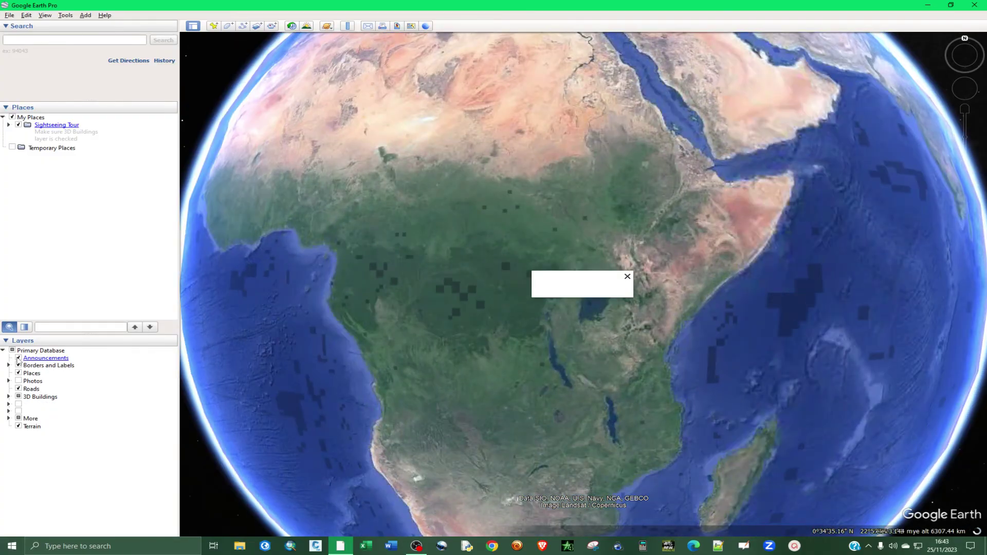
click(19, 359)
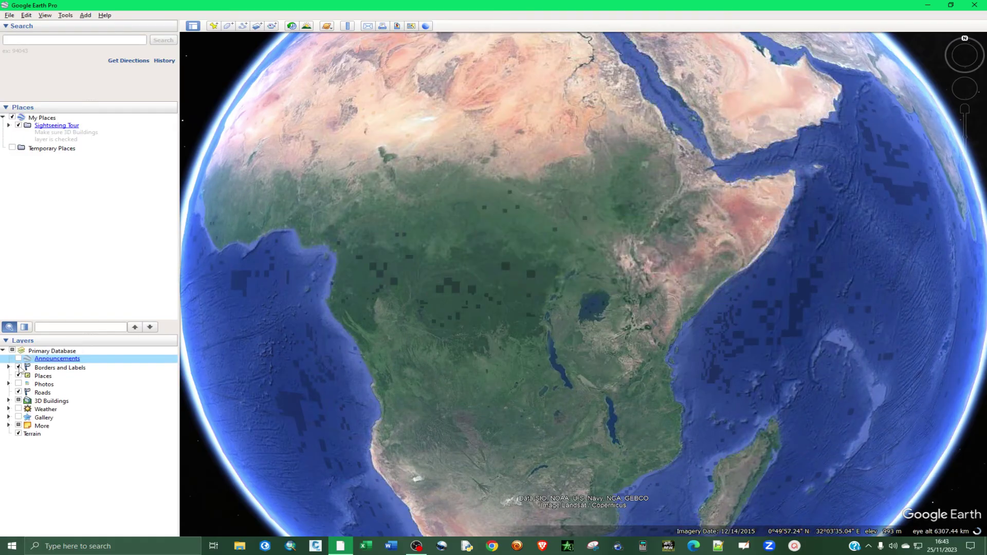
click(18, 367)
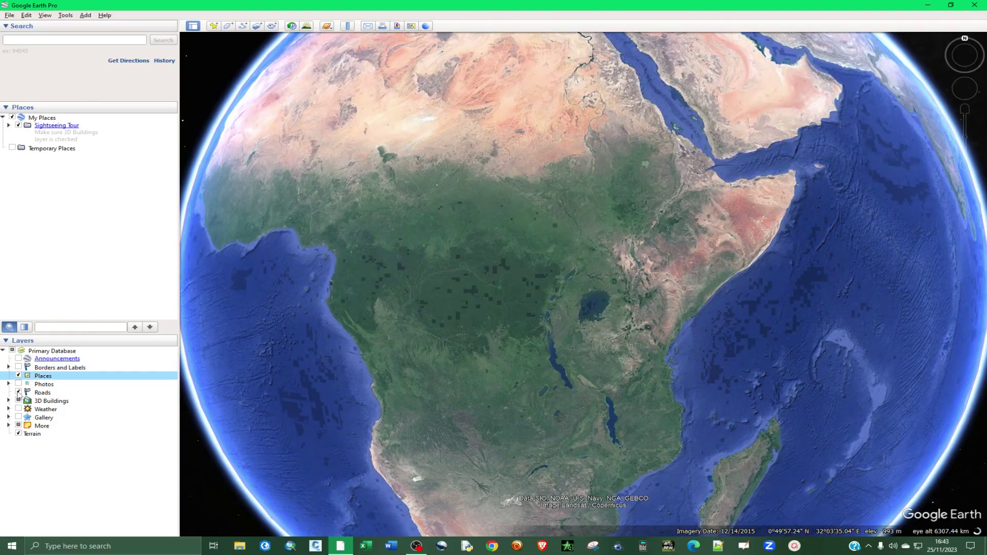
click(18, 392)
click(20, 433)
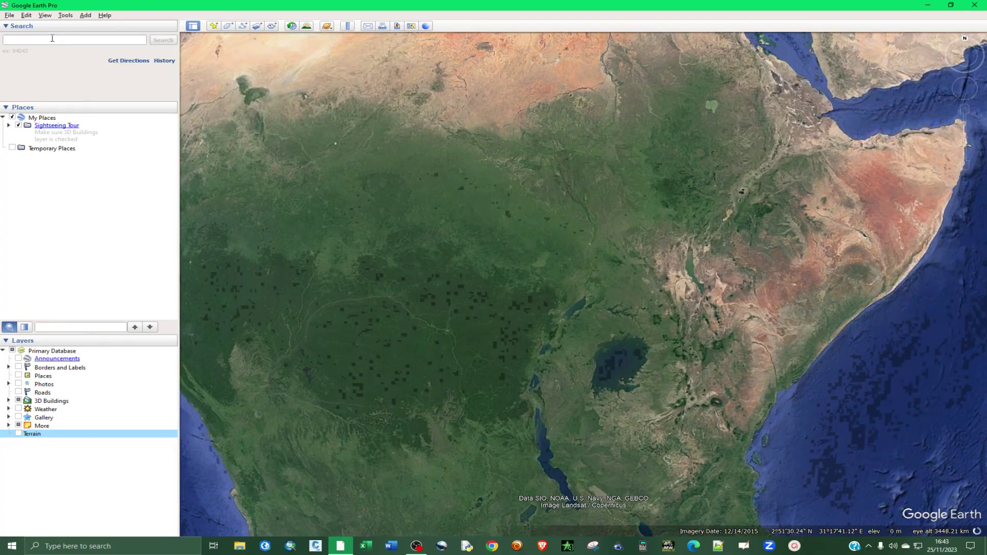
Search for 'technical university of kenya' to fly to its Nairobi campus
click(52, 39)
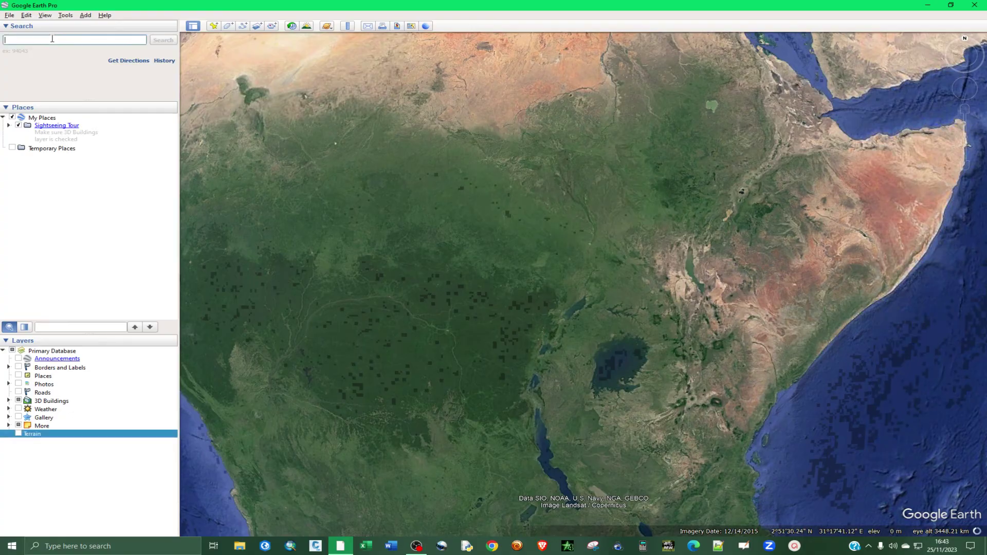
text(technical unive)
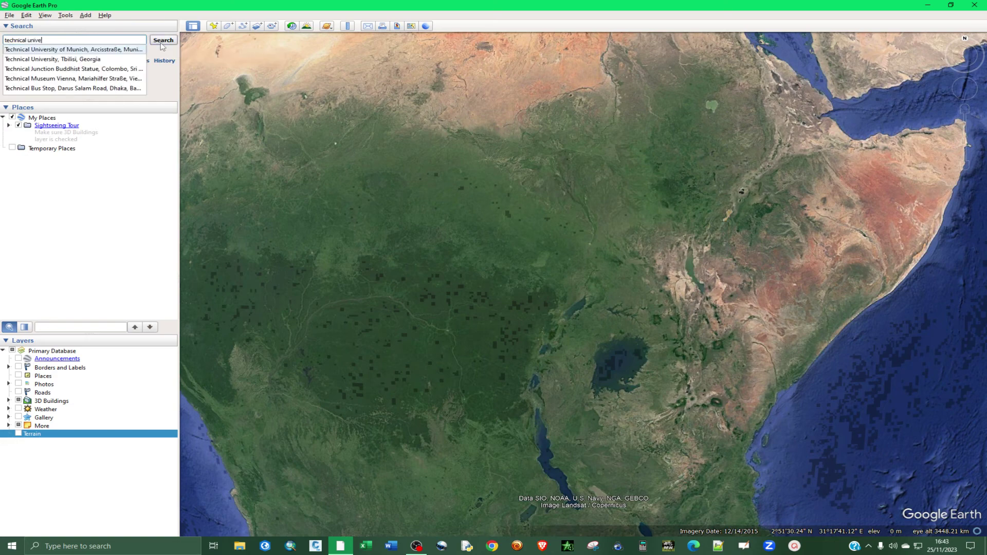
text(rsity of kenya)
click(161, 44)
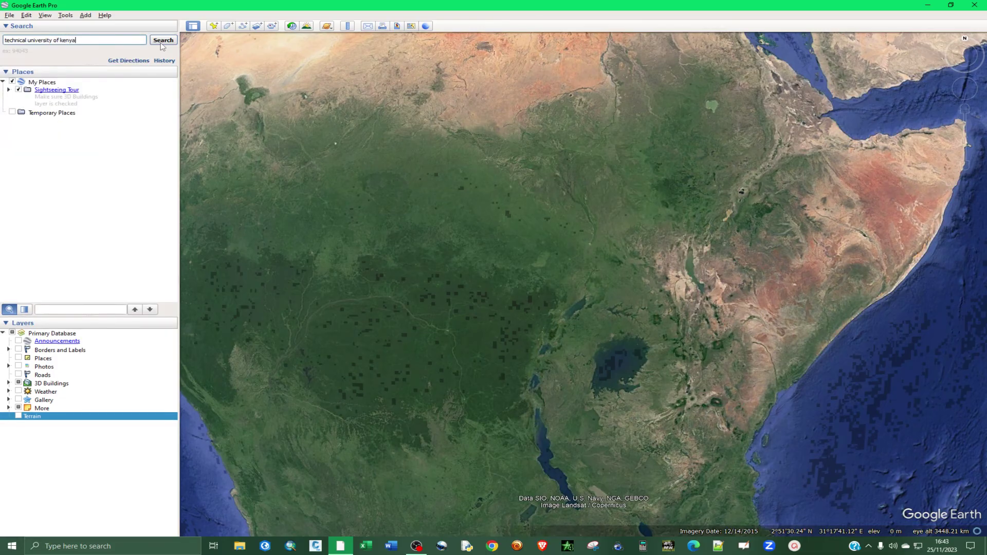
click(162, 44)
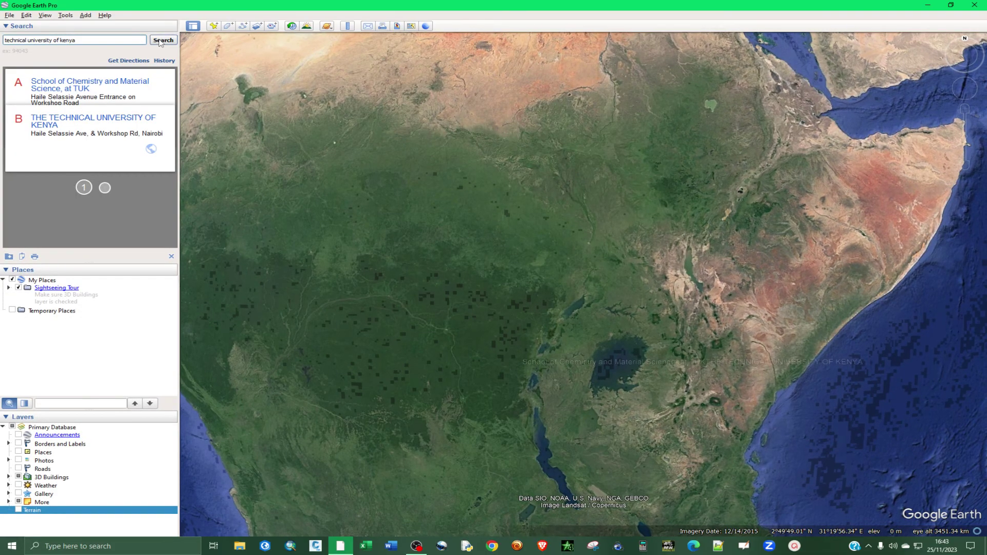